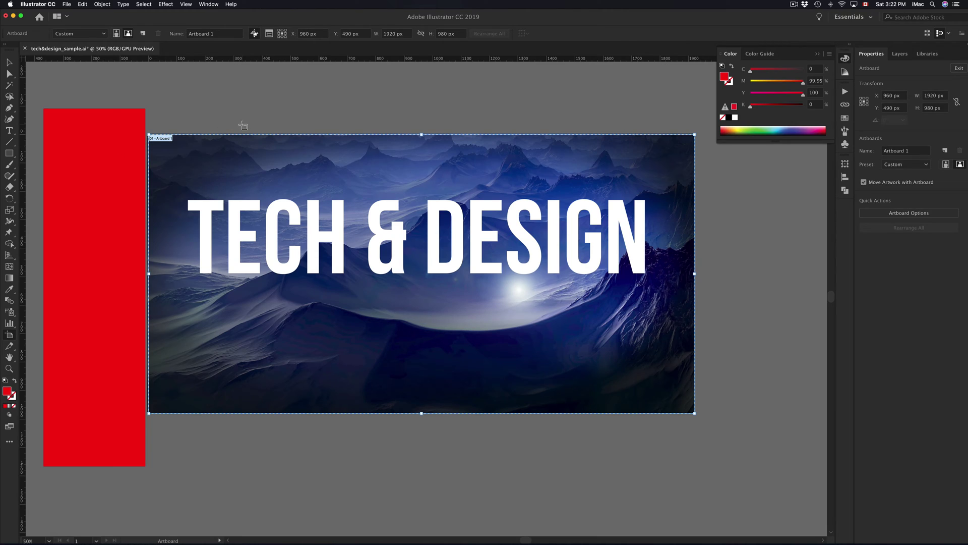
{"action": "key", "text": "super+alt+shift+s"}
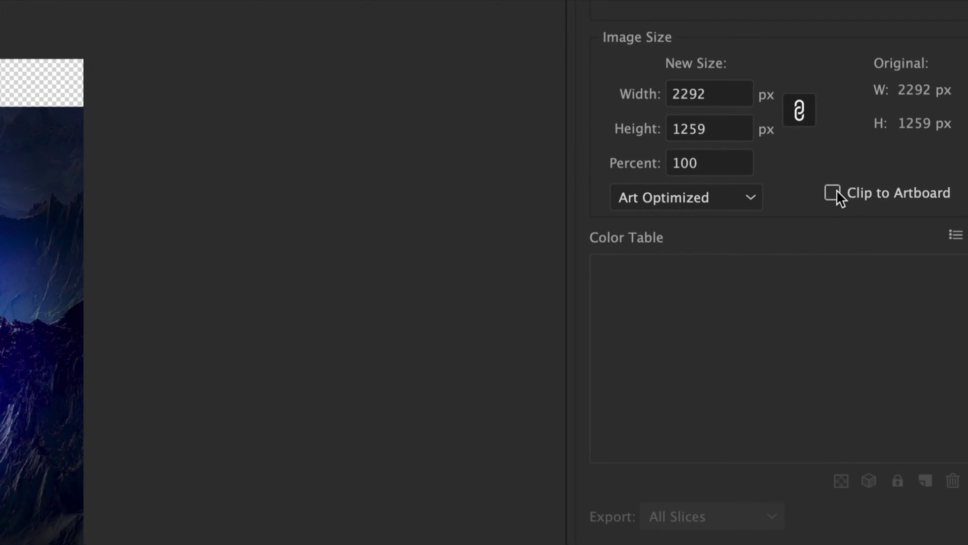
Enable Clip to Artboard so the export is 1920 × 980 px without the red shape
{"action": "left_click", "coordinate": [845, 192]}
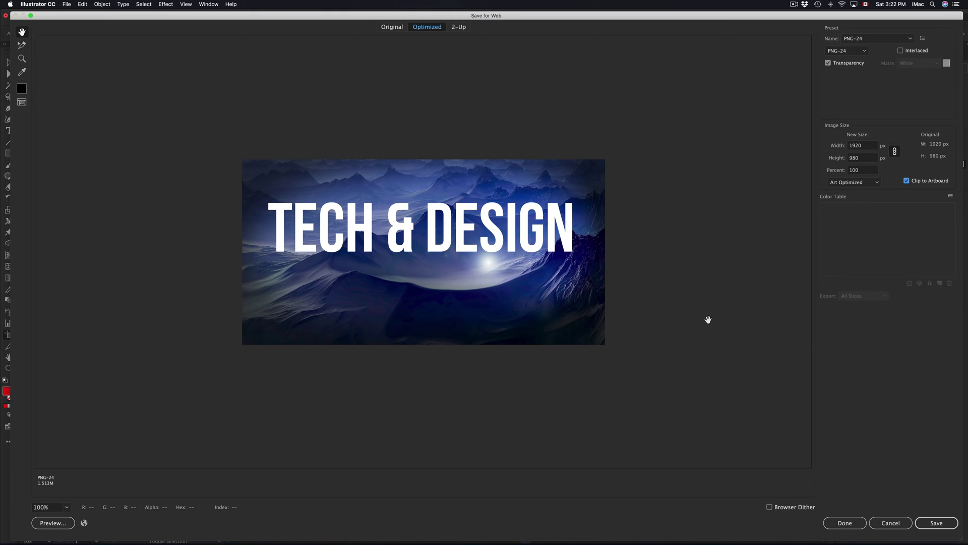
Try JPEG and GIF as the export format, then settle on PNG-8
{"action": "left_click", "coordinate": [862, 50]}
{"action": "left_click", "coordinate": [852, 73]}
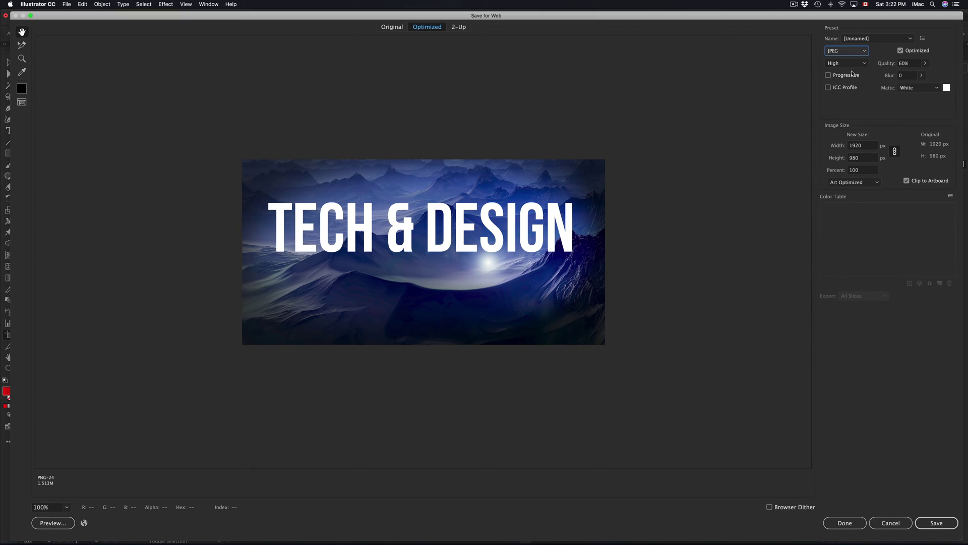
{"action": "left_click", "coordinate": [863, 50]}
{"action": "left_click", "coordinate": [840, 61]}
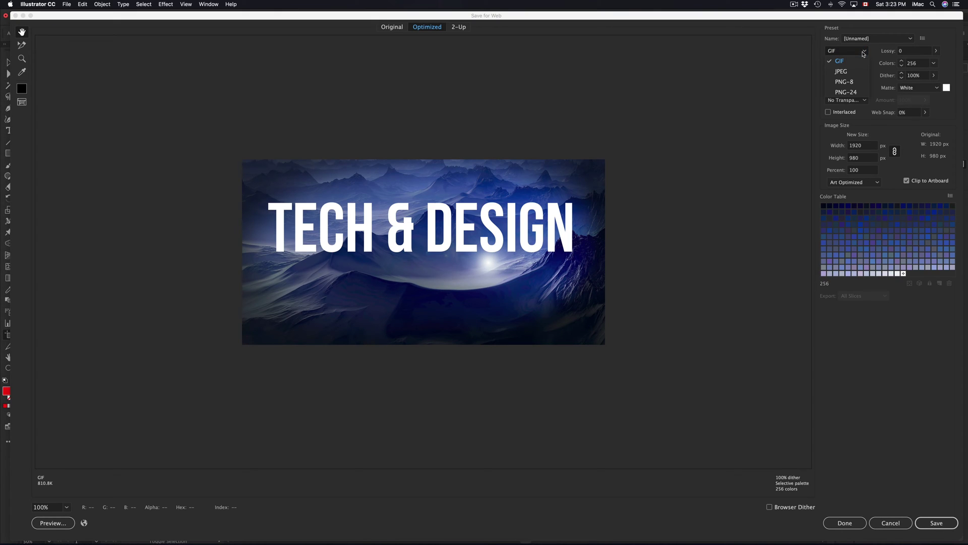
{"action": "left_click", "coordinate": [862, 83]}
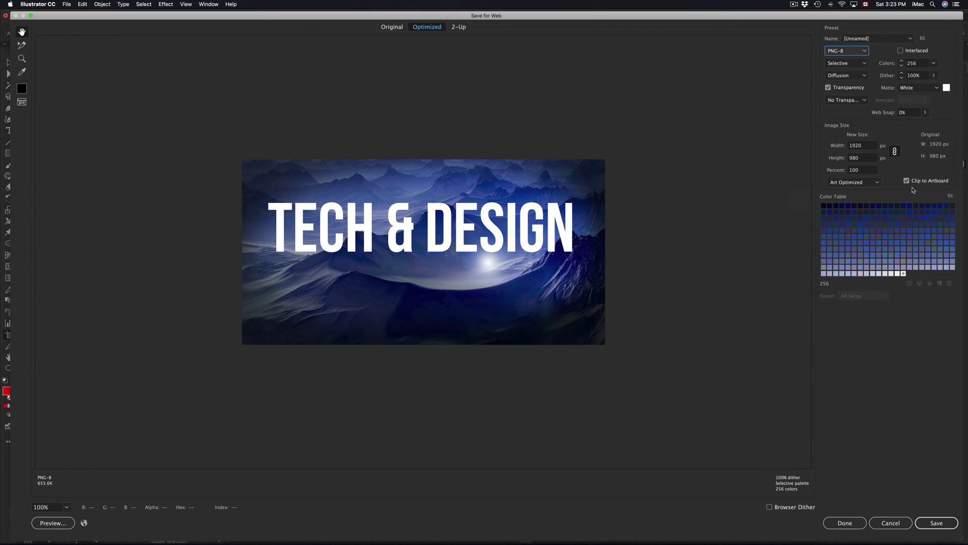
Save the PNG as tech&design_sample in TEST, replacing the existing file
{"action": "left_click", "coordinate": [938, 524]}
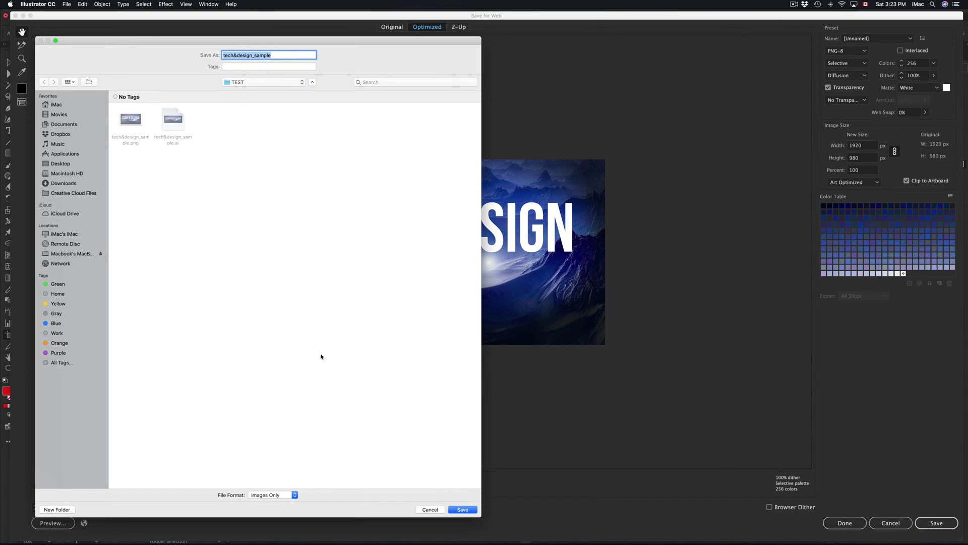
{"action": "key", "text": "Return"}
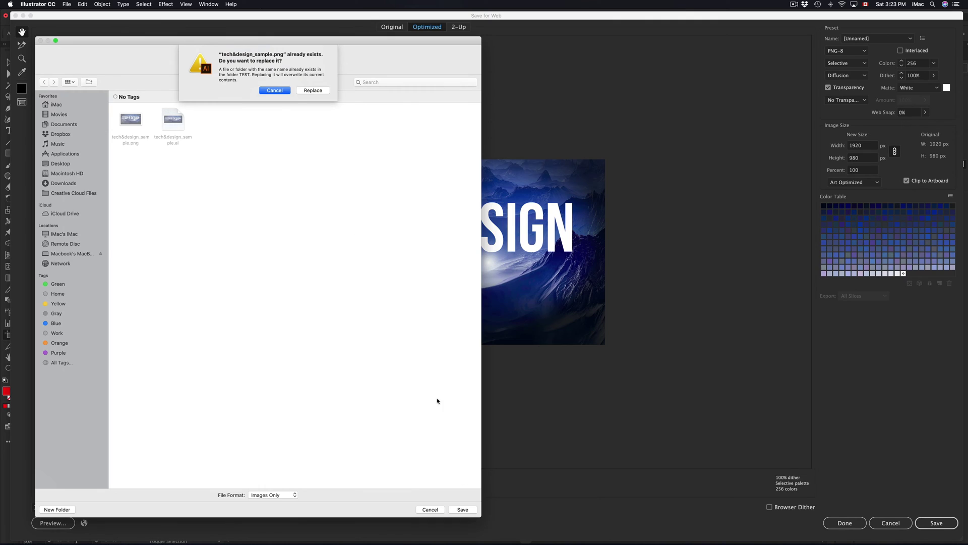
{"action": "left_click", "coordinate": [314, 89]}
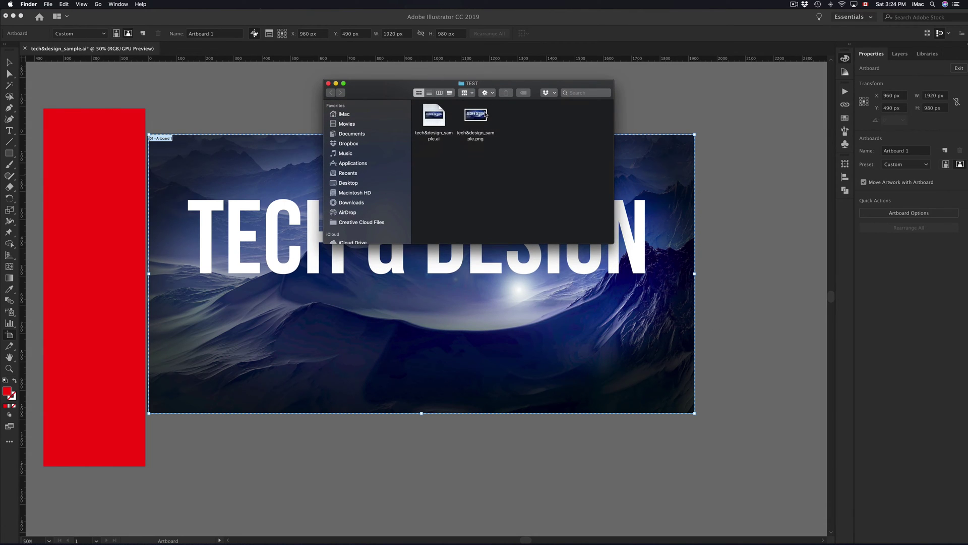
Quick Look tech&design_sample.png in the TEST folder to check the clipped banner
{"action": "left_click", "coordinate": [475, 115]}
{"action": "key", "text": "space"}
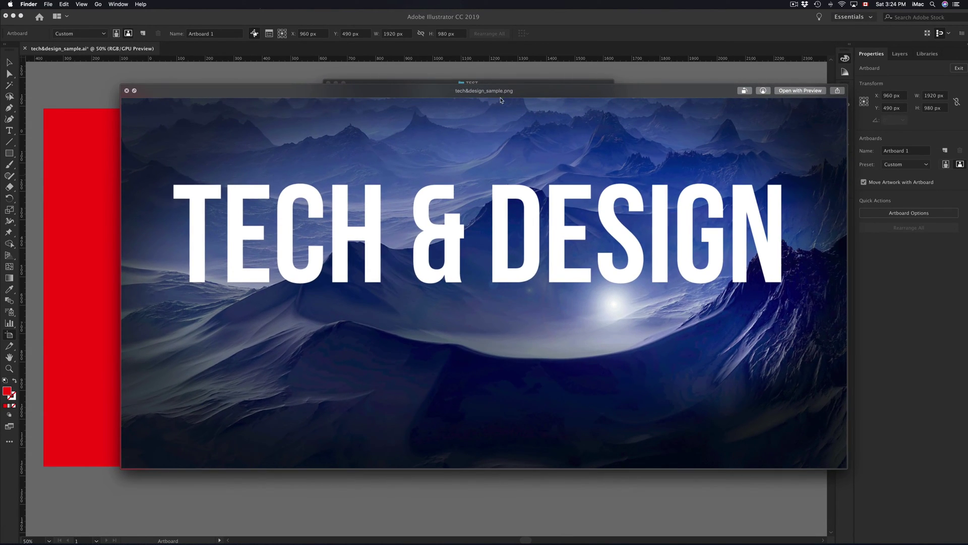